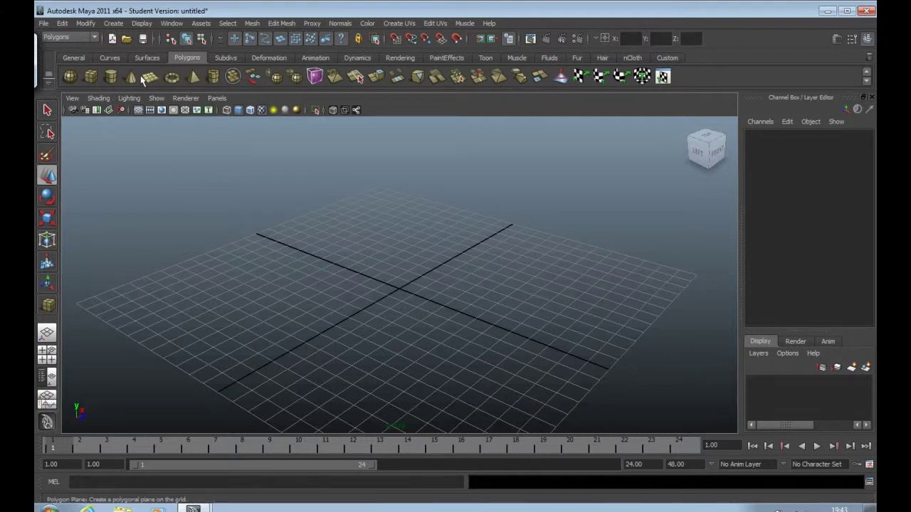
# Step: Switch through the Surfaces and Dynamics menu sets and end on the Animation menu set
pyautogui.click(86, 37)
pyautogui.click(85, 39)
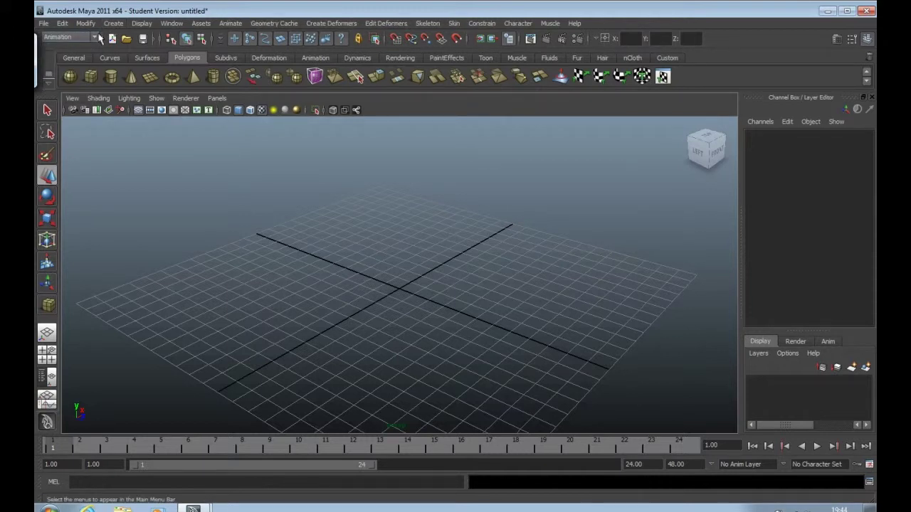
pyautogui.click(87, 37)
pyautogui.click(86, 64)
pyautogui.click(88, 37)
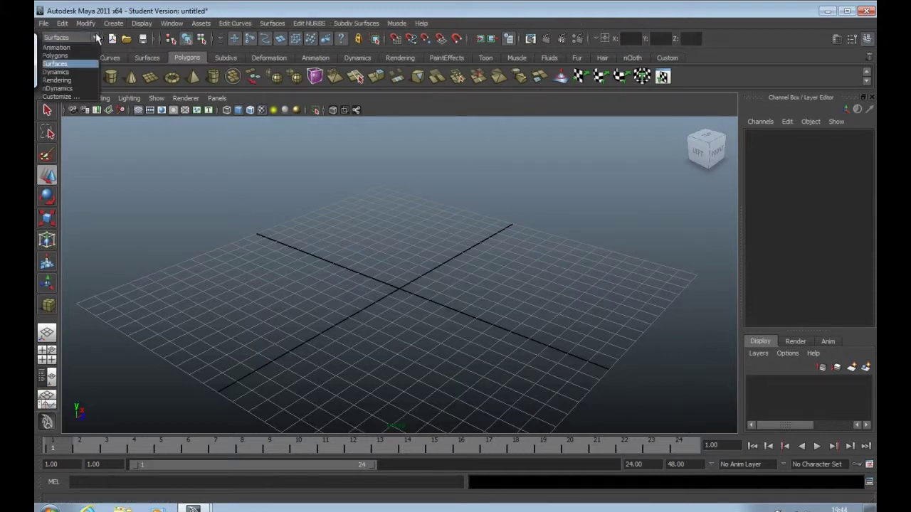
pyautogui.click(83, 69)
pyautogui.click(93, 36)
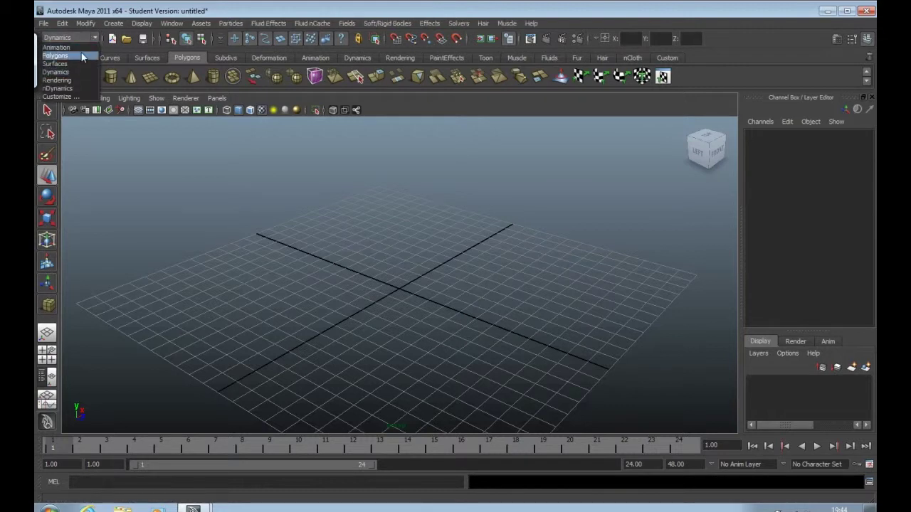
pyautogui.click(84, 45)
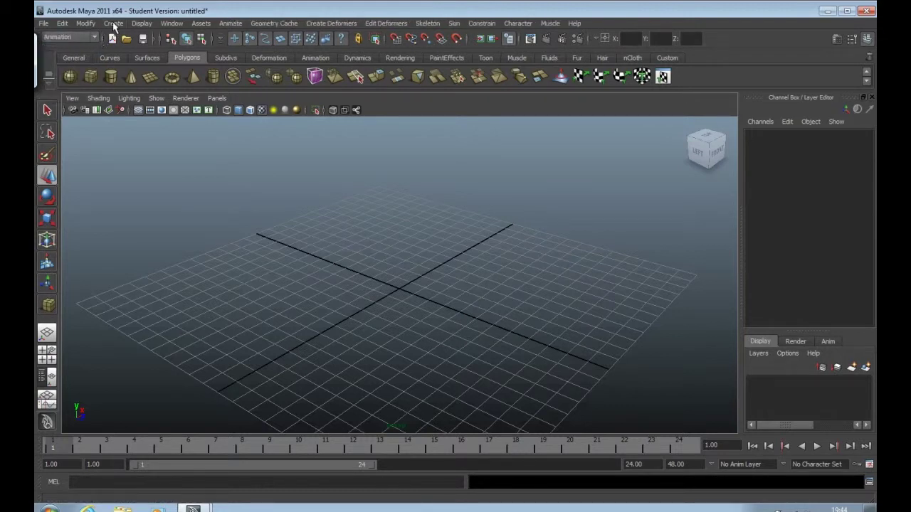
# Step: Create an interactive polygon cube near the grid centre, with all sides equal at about 3.8 units
pyautogui.click(114, 24)
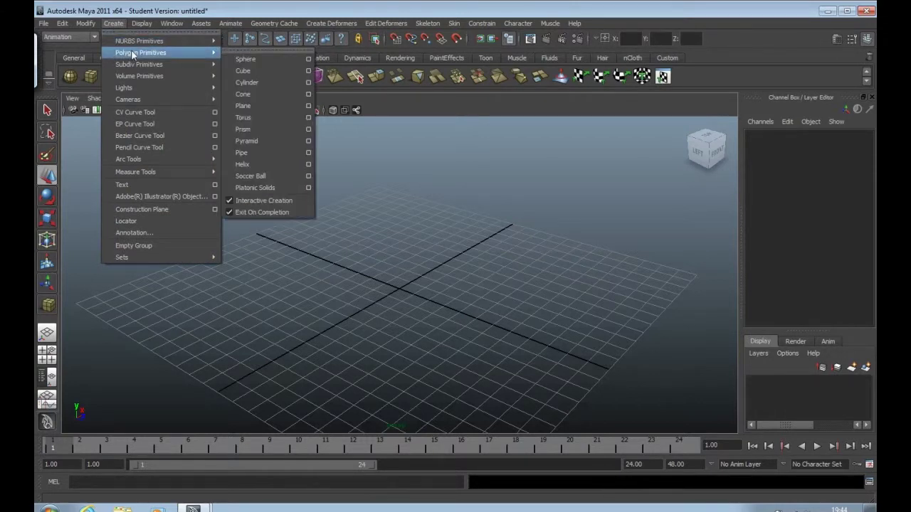
pyautogui.moveTo(118, 41)
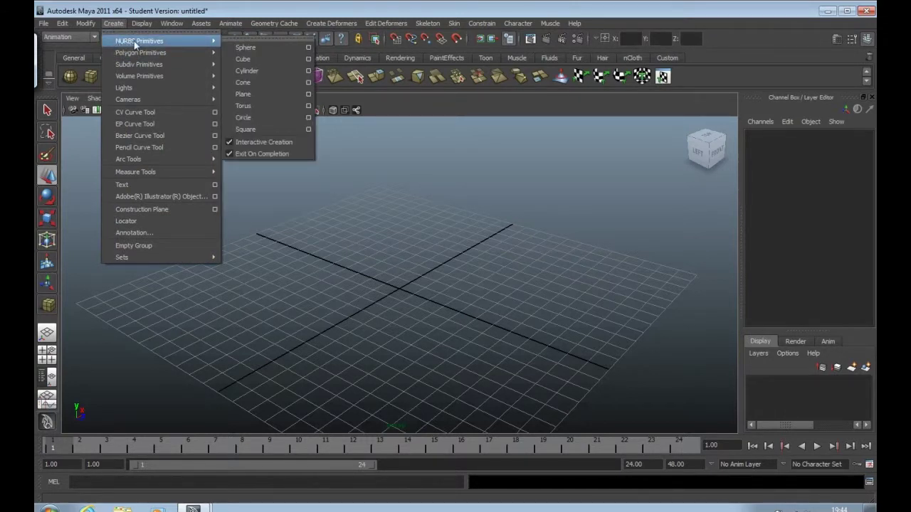
pyautogui.moveTo(155, 56)
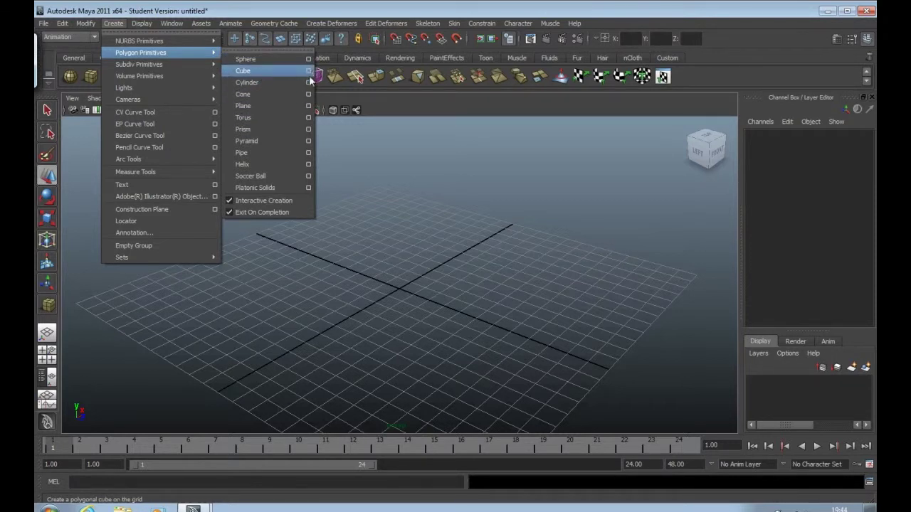
pyautogui.click(258, 71)
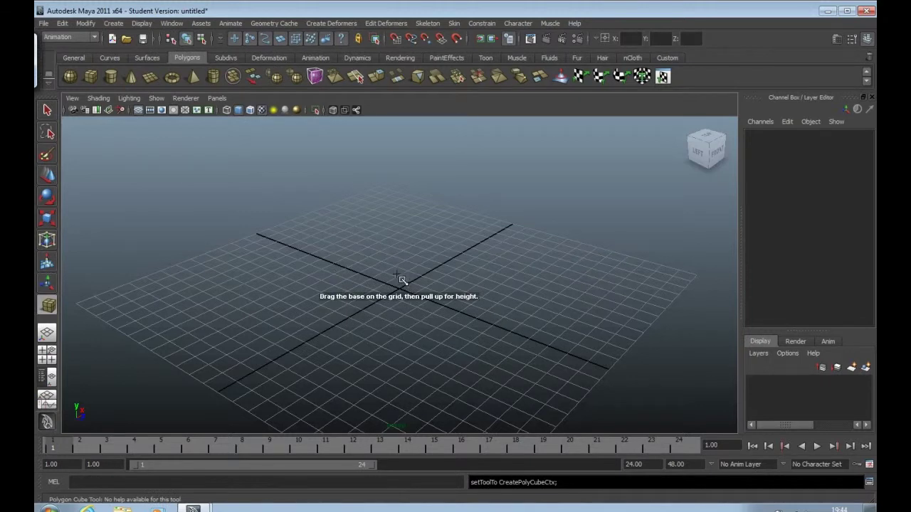
pyautogui.moveTo(401, 279)
pyautogui.mouseDown()
pyautogui.moveTo(410, 319)
pyautogui.moveTo(396, 270)
pyautogui.moveTo(406, 306)
pyautogui.moveTo(398, 297)
pyautogui.mouseUp()
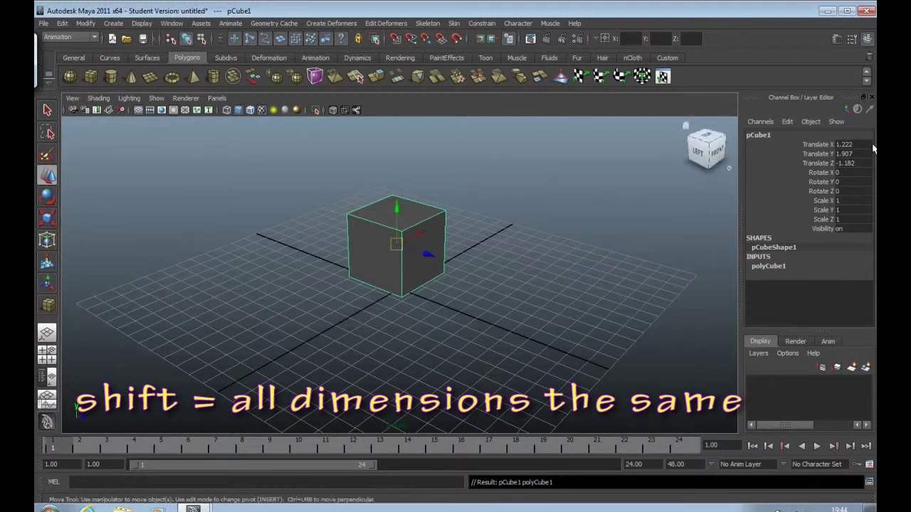
# Step: Set the cube's Translate X, Y and Z to 0
pyautogui.moveTo(855, 146); pyautogui.dragTo(855, 164)
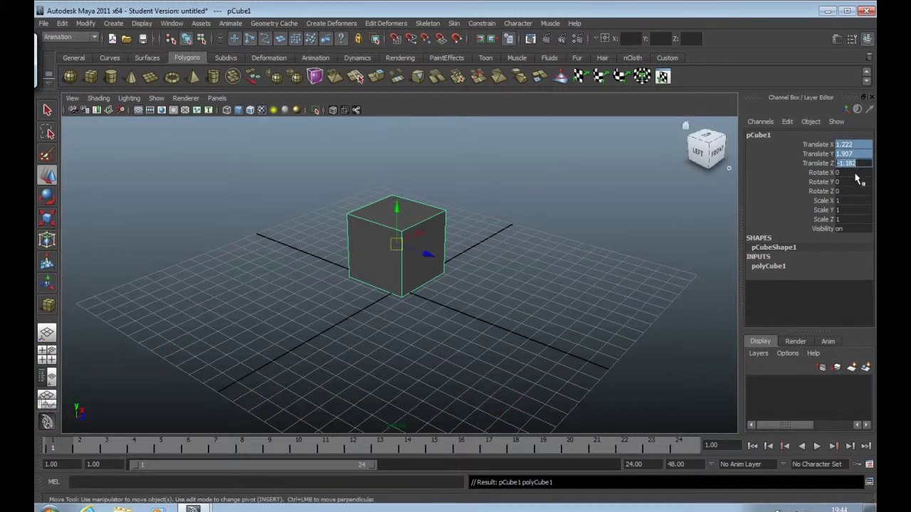
pyautogui.write('0')
pyautogui.press('Return')
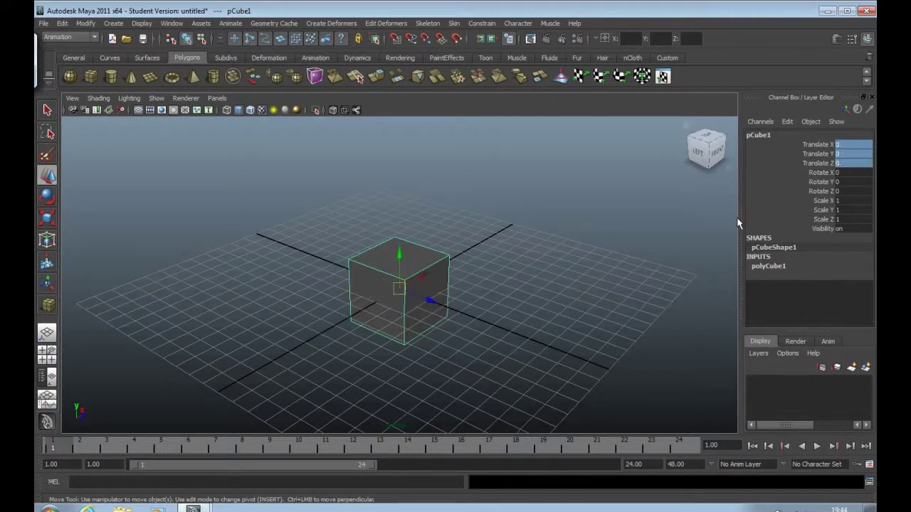
# Step: Set the cube's width, height and depth to 4 in its polyCube1 inputs
pyautogui.click(771, 268)
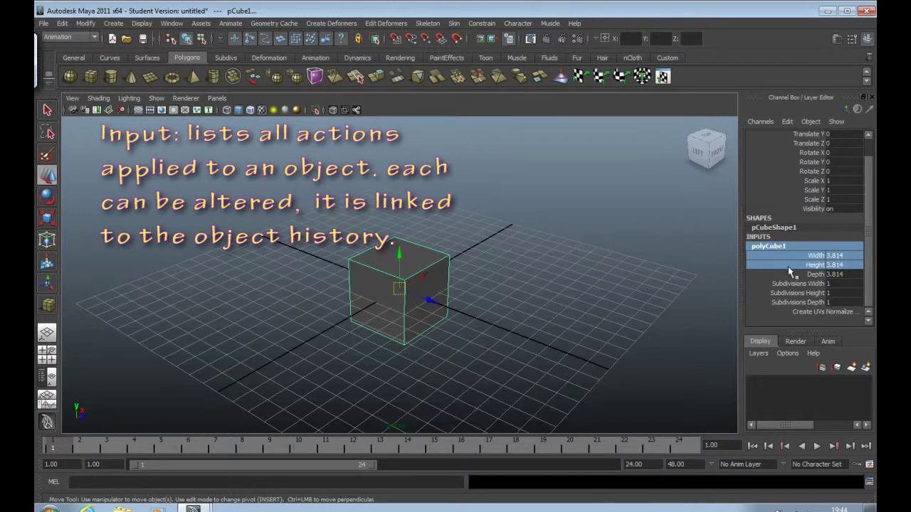
pyautogui.click(833, 275)
pyautogui.keyDown('shift'); pyautogui.click(833, 256); pyautogui.keyUp('shift')
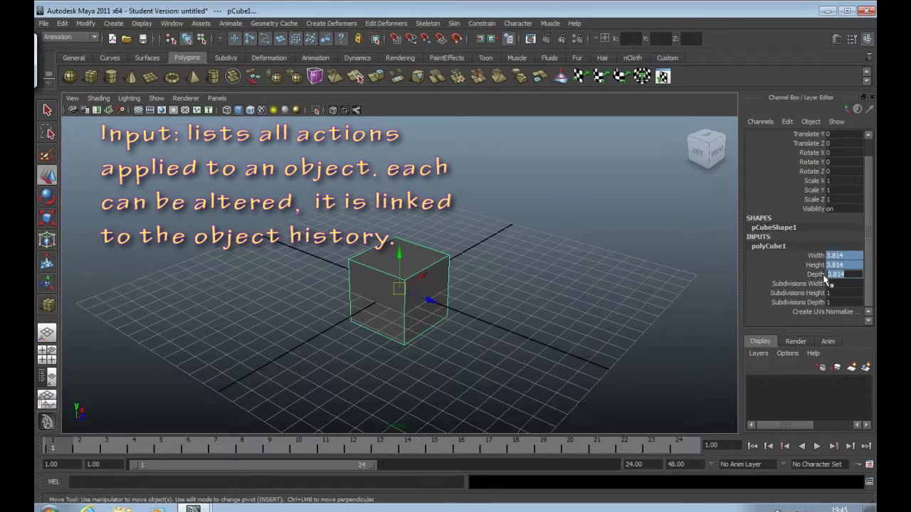
pyautogui.write('4')
pyautogui.press('Return')
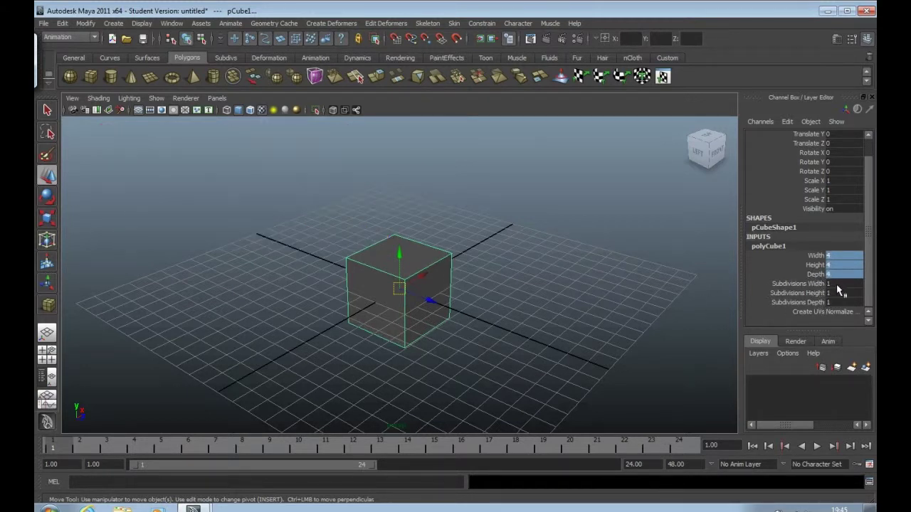
# Step: Set the cube's Subdivisions Width to 5
pyautogui.click(835, 284)
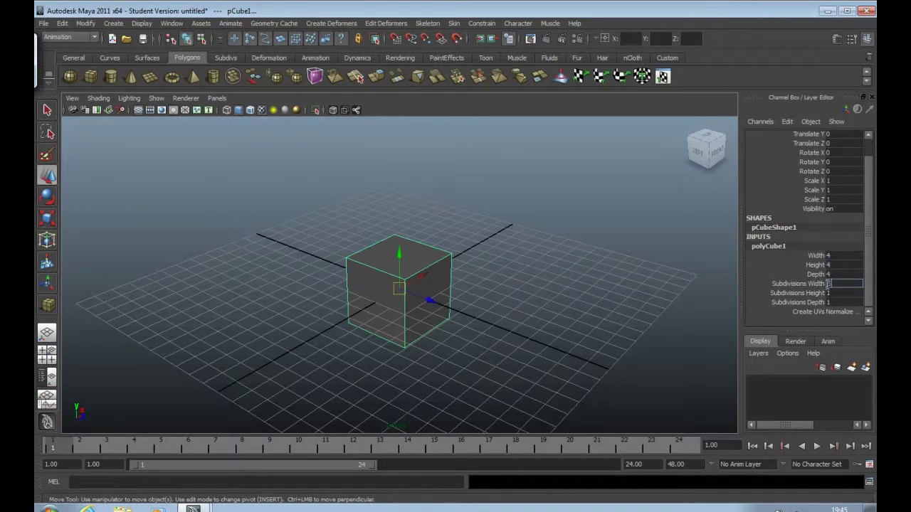
pyautogui.write('5')
pyautogui.press('Return')
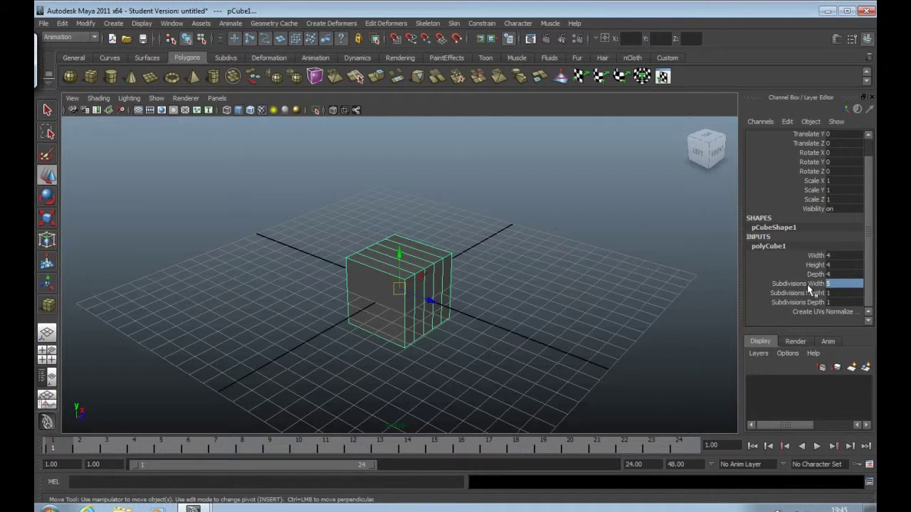
# Step: Set the cube's width, height and depth subdivisions to 3 each
pyautogui.click(807, 286)
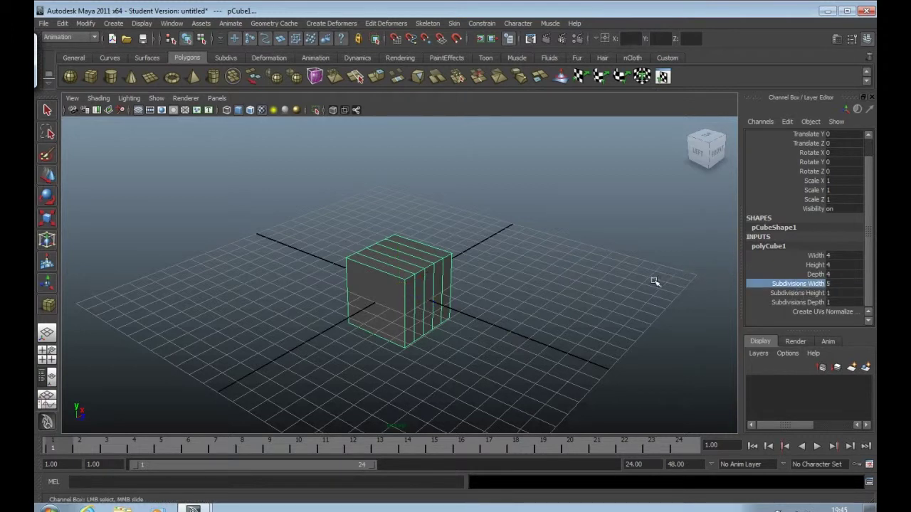
pyautogui.moveTo(654, 282)
pyautogui.mouseDown(button='middle')
pyautogui.moveTo(684, 282)
pyautogui.moveTo(626, 287)
pyautogui.moveTo(654, 290)
pyautogui.moveTo(642, 288)
pyautogui.mouseUp(button='middle')
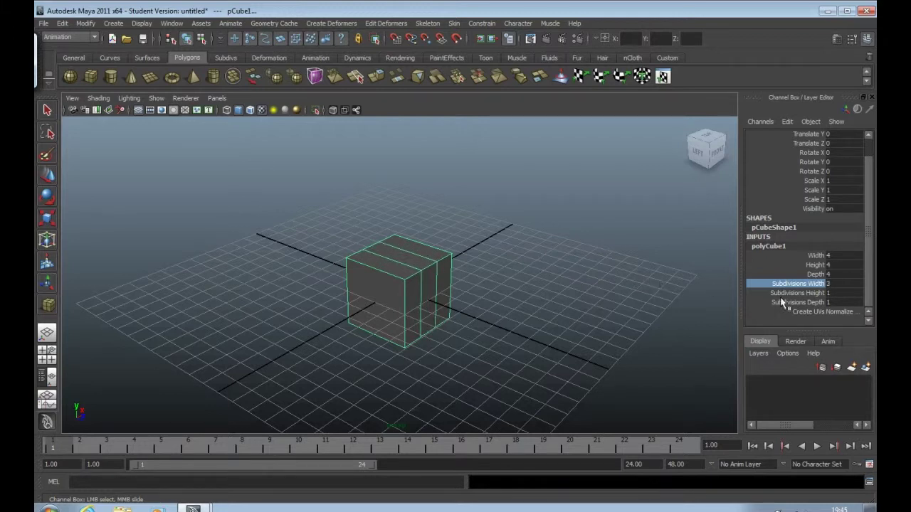
pyautogui.moveTo(786, 303); pyautogui.dragTo(785, 294)
pyautogui.moveTo(654, 262); pyautogui.dragTo(646, 265, button='middle')
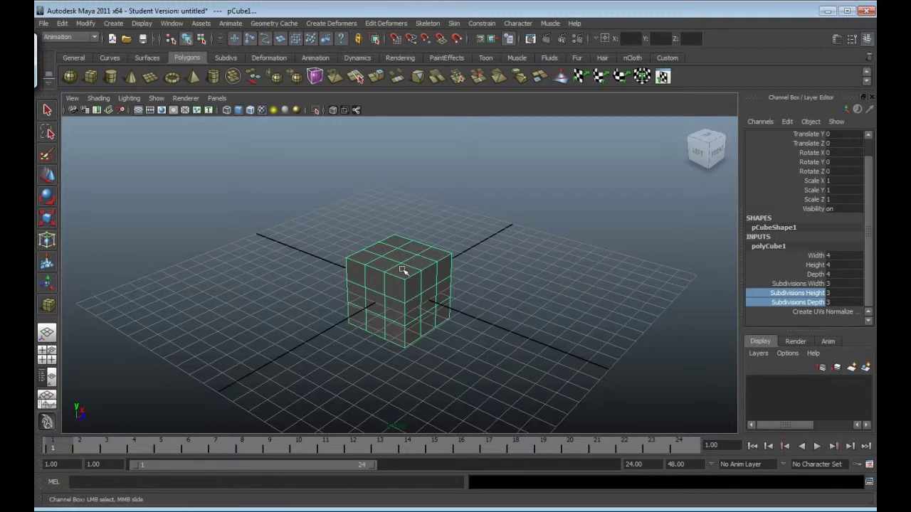
# Step: Switch the cube to vertex selection and pick individual vertices at its upper corner and on its top face
pyautogui.moveTo(402, 271); pyautogui.dragTo(354, 264, button='right')
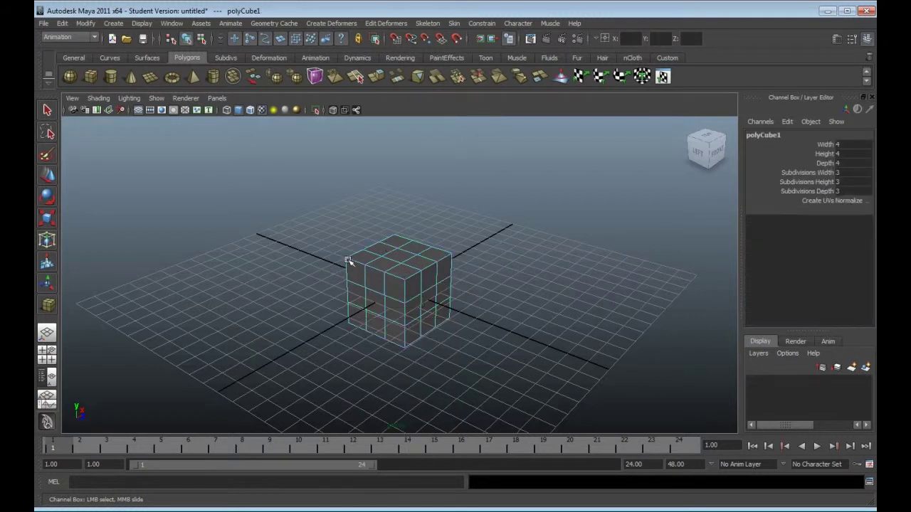
pyautogui.click(348, 260)
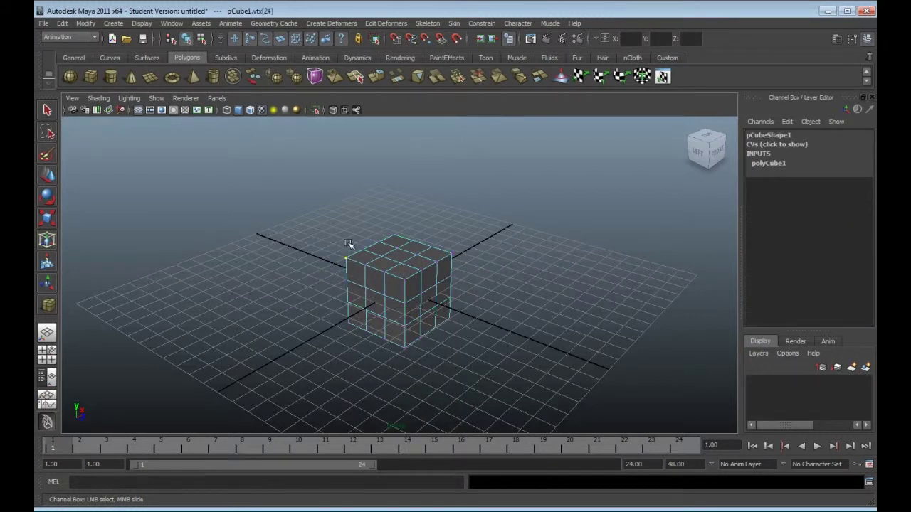
pyautogui.click(402, 263)
pyautogui.click(418, 259)
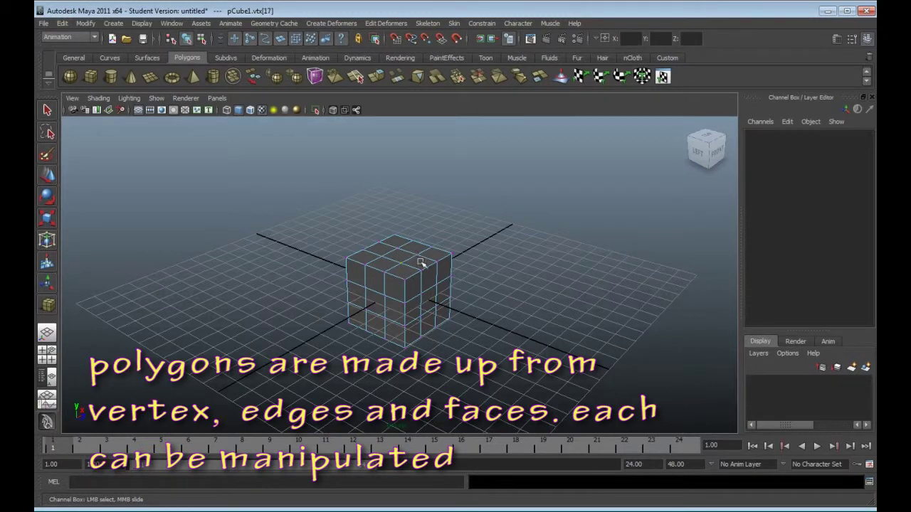
pyautogui.click(417, 256)
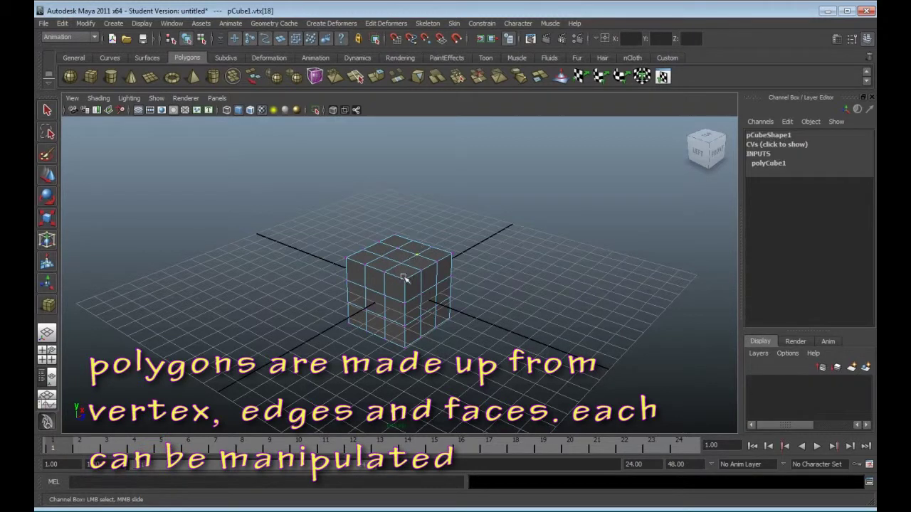
pyautogui.click(400, 250)
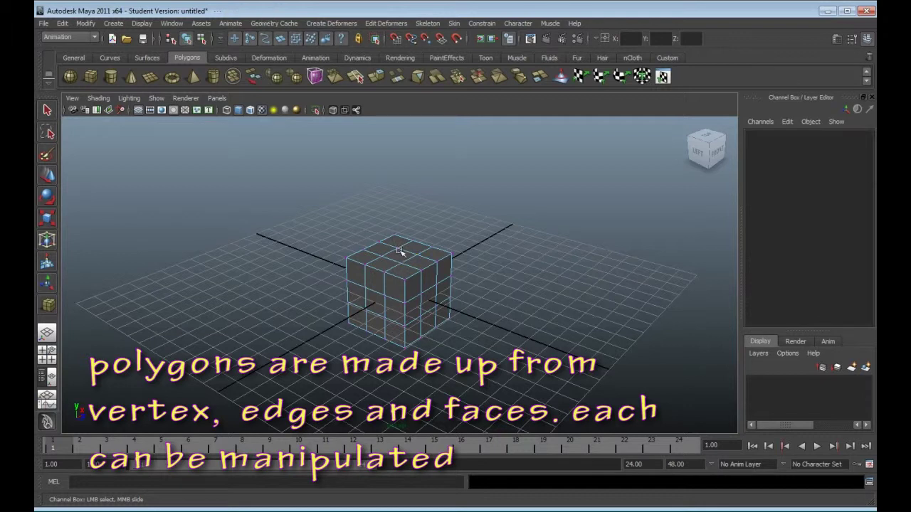
pyautogui.click(399, 259)
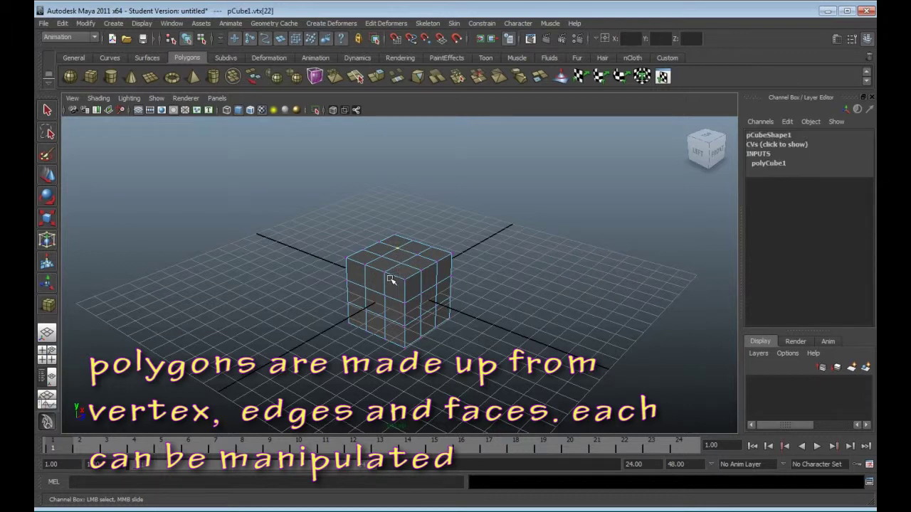
pyautogui.click(347, 260)
# Step: Select the corner face on the cube's top in face mode and raise it vertically with the Move tool
pyautogui.moveTo(355, 255); pyautogui.dragTo(375, 278, button='right')
pyautogui.click(358, 257)
pyautogui.click(365, 258)
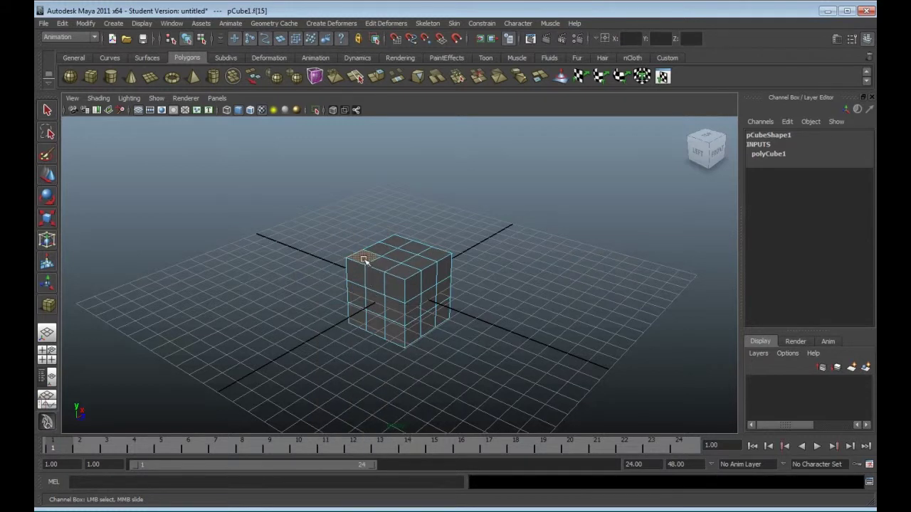
pyautogui.press('w')
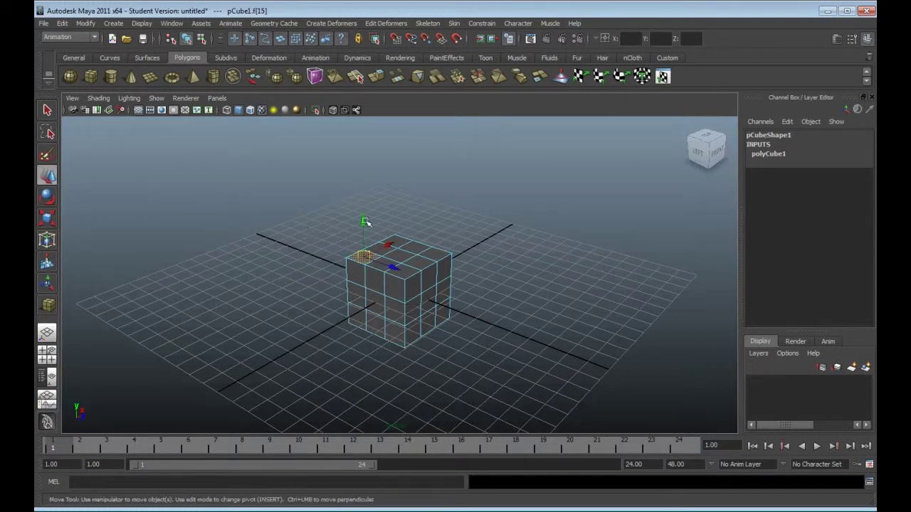
pyautogui.moveTo(364, 219); pyautogui.dragTo(362, 205)
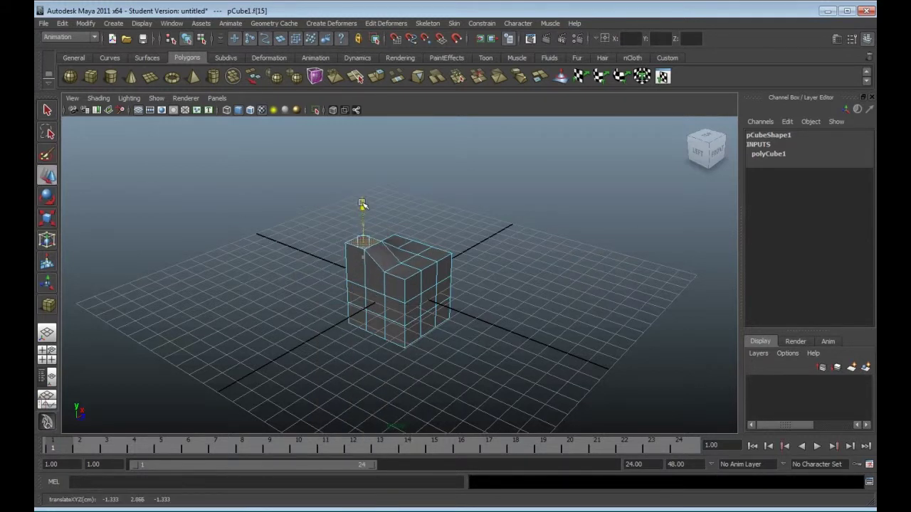
# Step: Pull the raised face's outer corner vertex up and outward to about X -2.4, Y 3.5, Z -3.0
pyautogui.rightClick(351, 267)
pyautogui.click(313, 264)
pyautogui.click(344, 243)
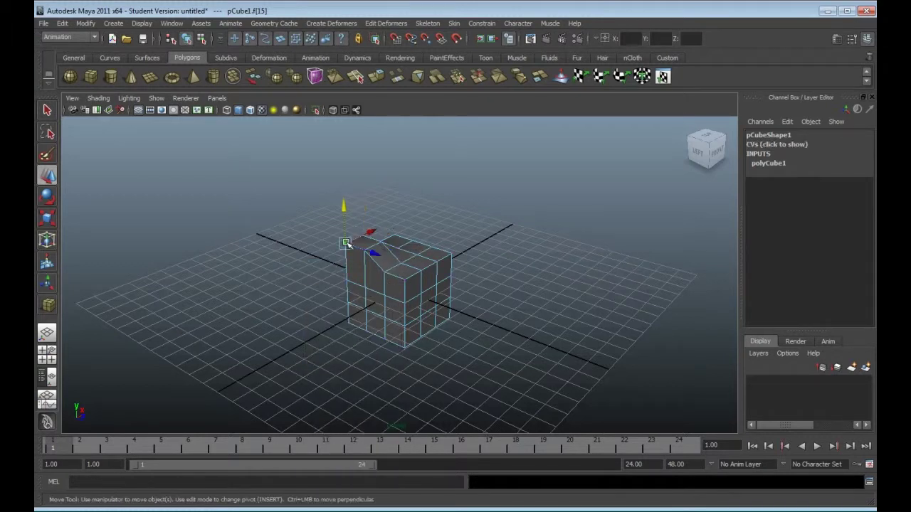
pyautogui.moveTo(344, 244); pyautogui.dragTo(326, 228)
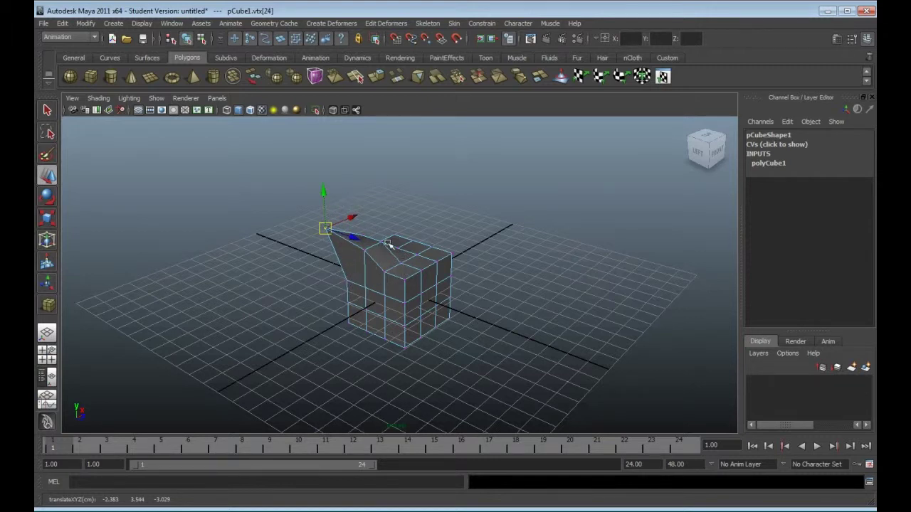
# Step: Compare the marking menu available over empty space with the one available over the cube
pyautogui.rightClick(242, 254)
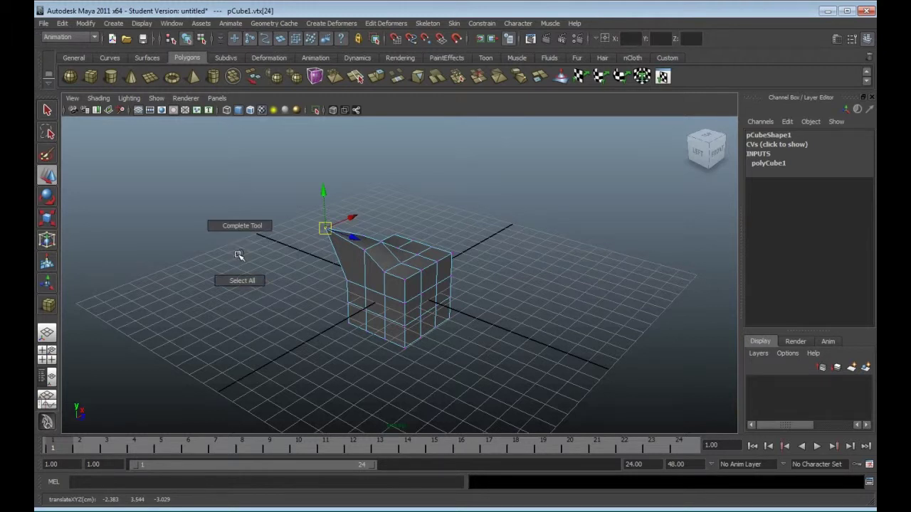
pyautogui.rightClick(377, 262)
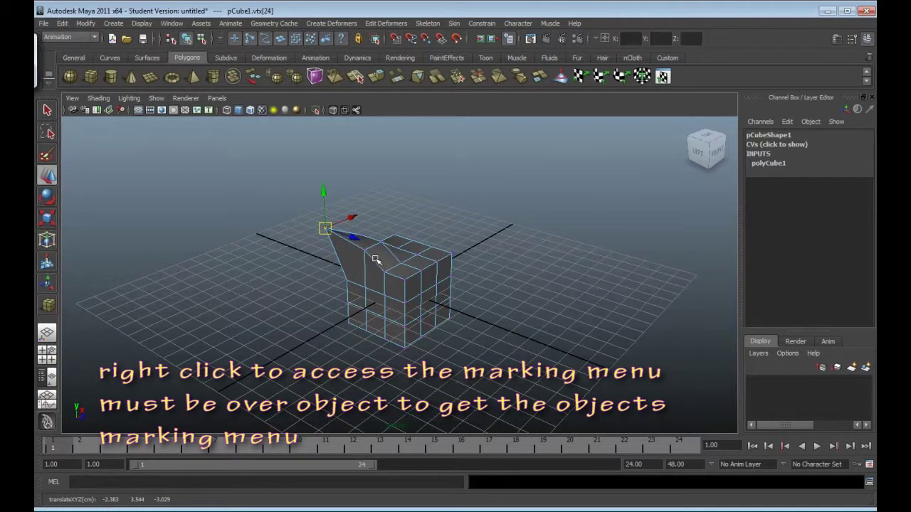
pyautogui.rightClick(377, 261)
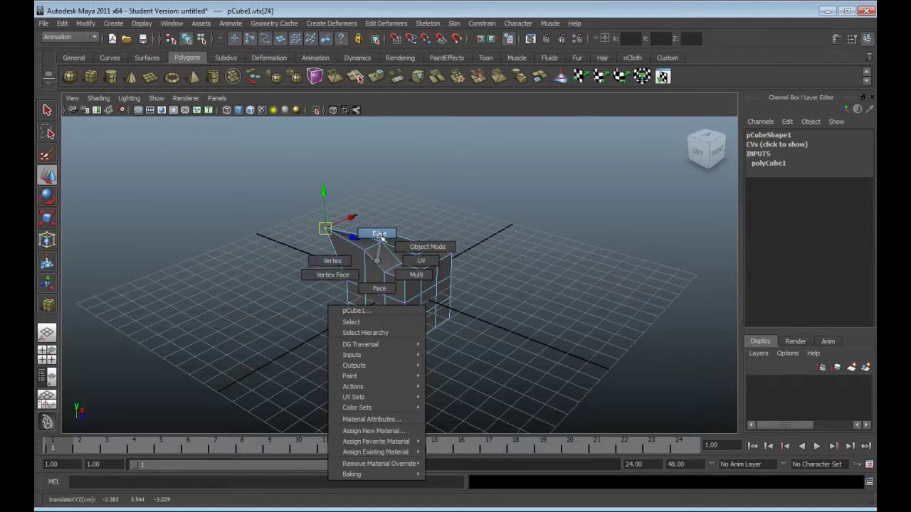
# Step: Select an inner vertex on the cube's top face and move it to about X -0.8, Y 1.5, Z 0.3
pyautogui.moveTo(382, 237); pyautogui.dragTo(378, 263, button='right')
pyautogui.click(398, 265)
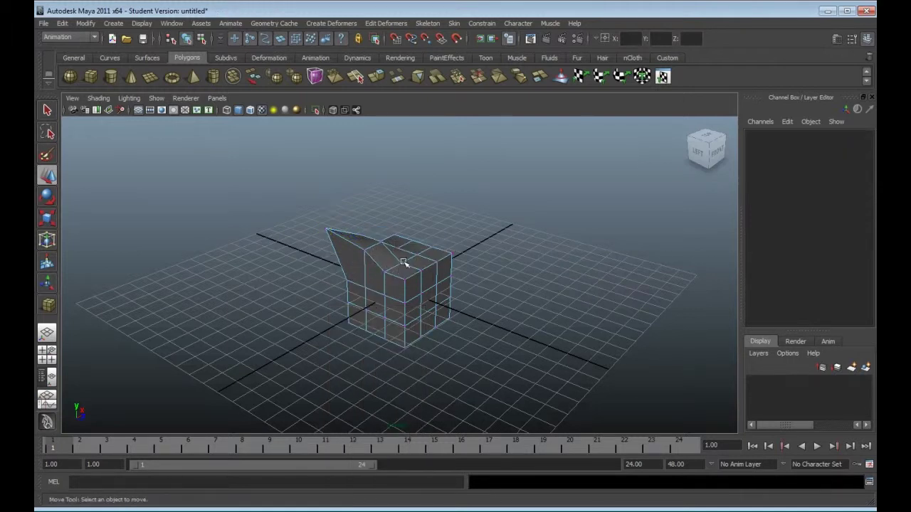
pyautogui.click(404, 263)
pyautogui.moveTo(400, 259)
pyautogui.mouseDown()
pyautogui.moveTo(392, 258)
pyautogui.moveTo(395, 242)
pyautogui.mouseUp()
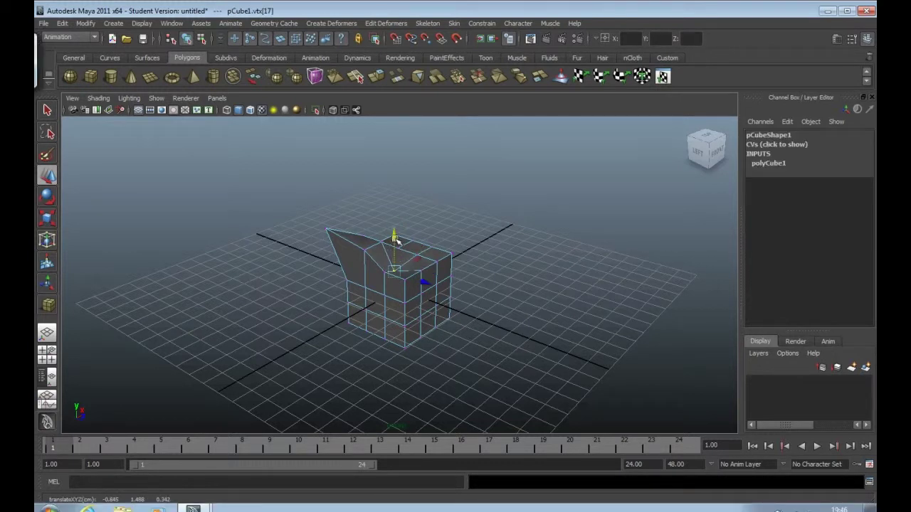
# Step: Return the cube to object mode and select it as a whole, briefly switching to edge mode in between
pyautogui.moveTo(412, 255); pyautogui.dragTo(438, 233, button='right')
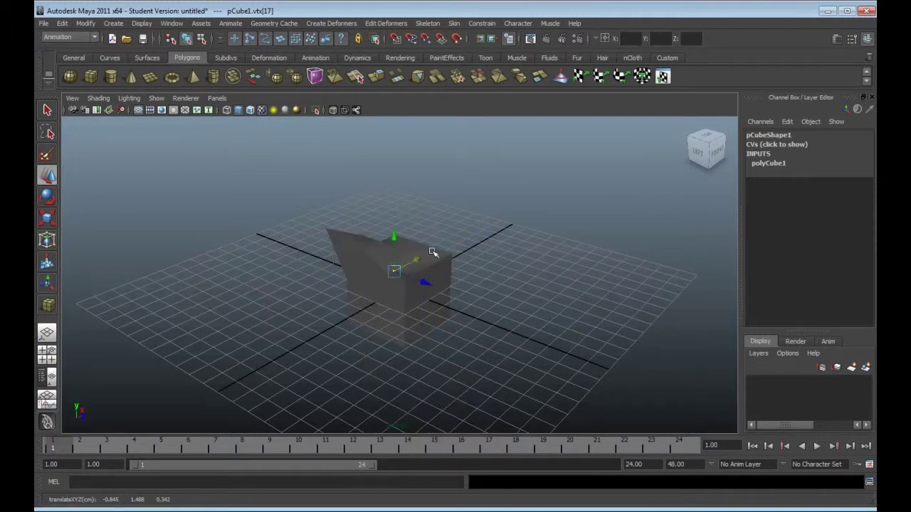
pyautogui.click(399, 307)
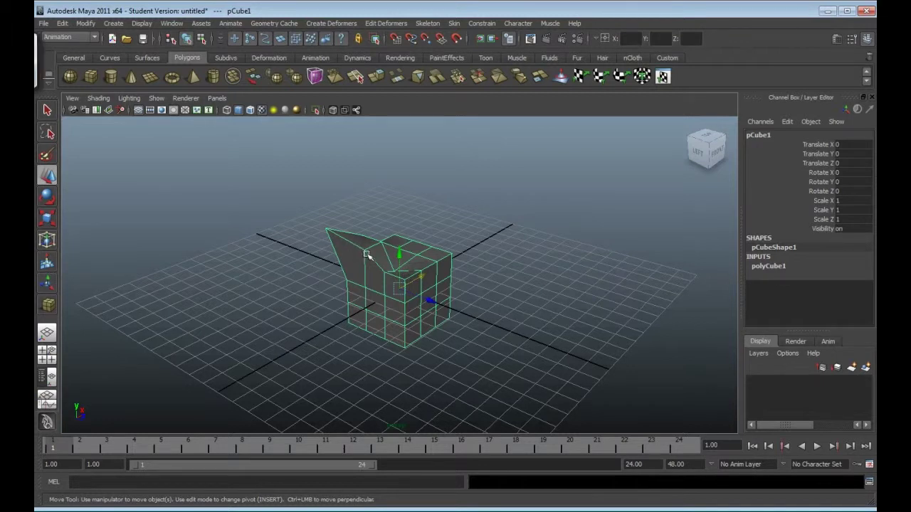
pyautogui.moveTo(363, 252); pyautogui.dragTo(358, 235, button='right')
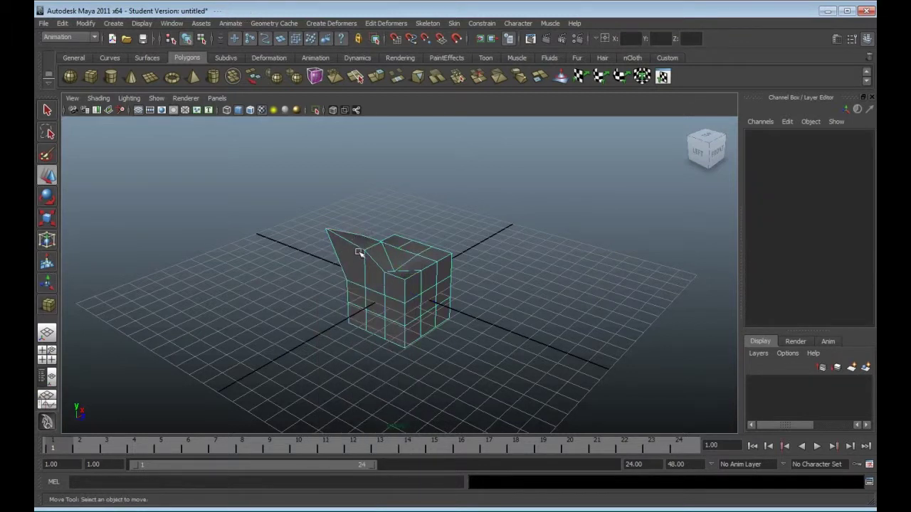
pyautogui.moveTo(375, 267); pyautogui.dragTo(396, 250, button='right')
pyautogui.click(379, 265)
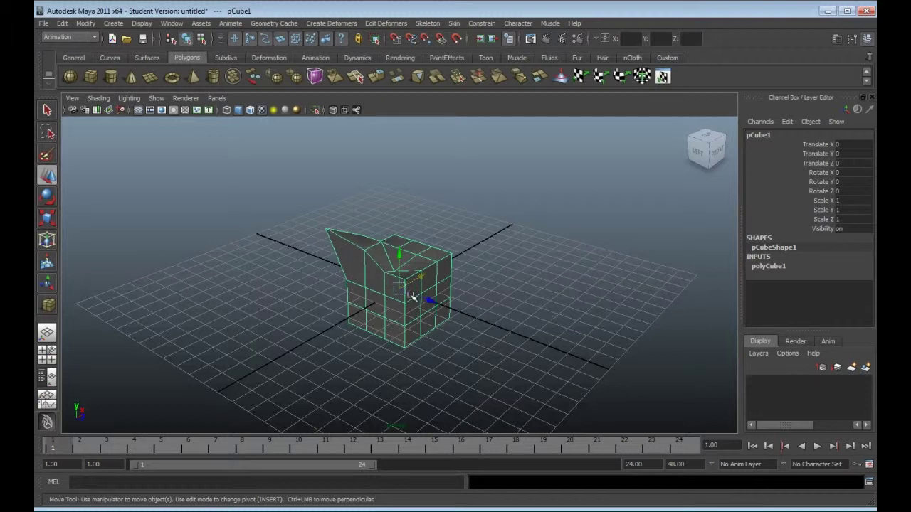
pyautogui.moveTo(377, 258); pyautogui.dragTo(403, 254, button='right')
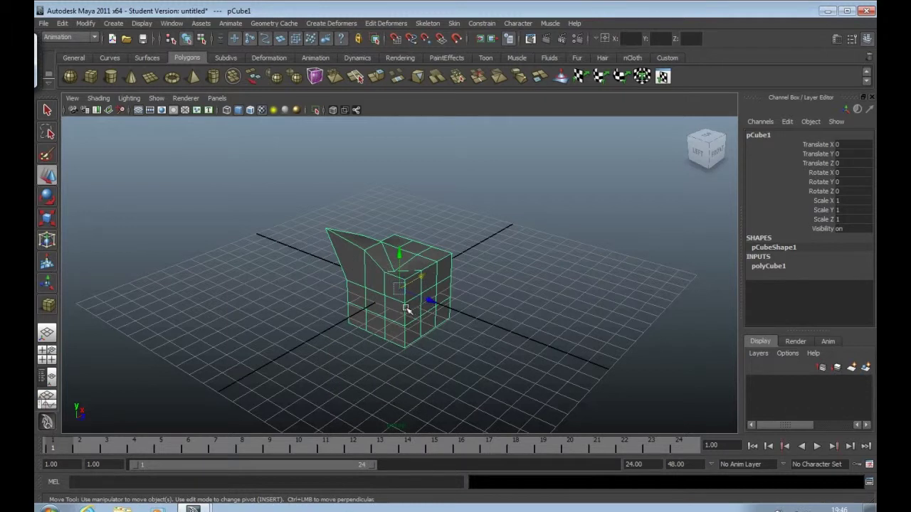
pyautogui.rightClick(369, 270)
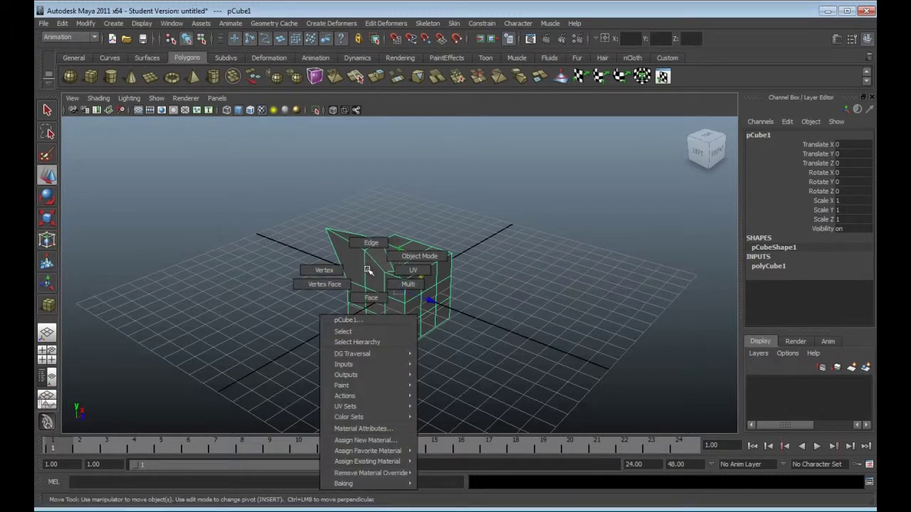
pyautogui.moveTo(369, 270); pyautogui.dragTo(627, 317, button='right')
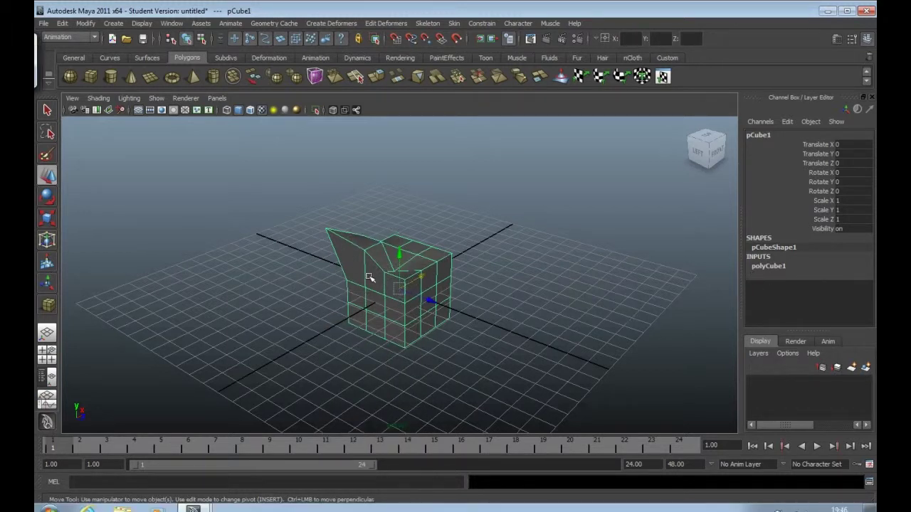
# Step: Select a middle face on the cube's left side in face mode and pull it outward with the Move tool
pyautogui.keyDown('alt'); pyautogui.moveTo(356, 287); pyautogui.dragTo(320, 296); pyautogui.keyUp('alt')
pyautogui.keyDown('alt'); pyautogui.moveTo(433, 292); pyautogui.dragTo(380, 294); pyautogui.keyUp('alt')
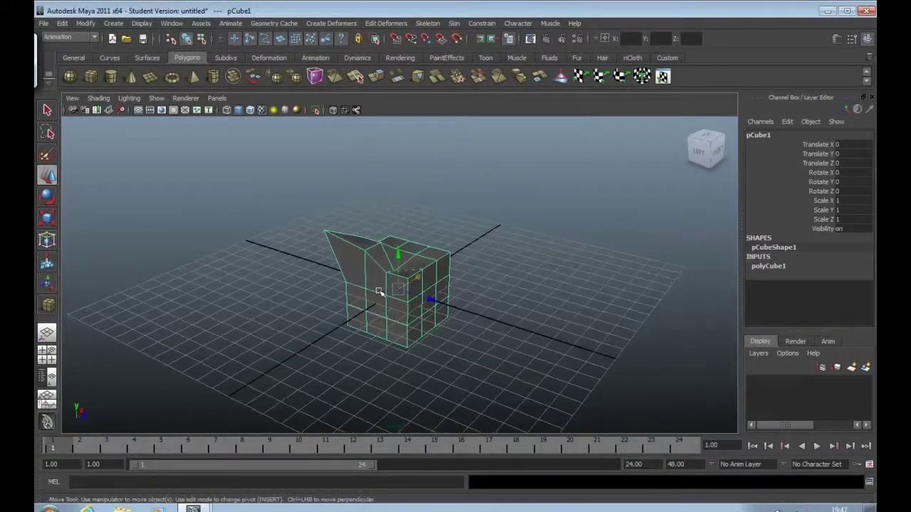
pyautogui.rightClick(381, 291)
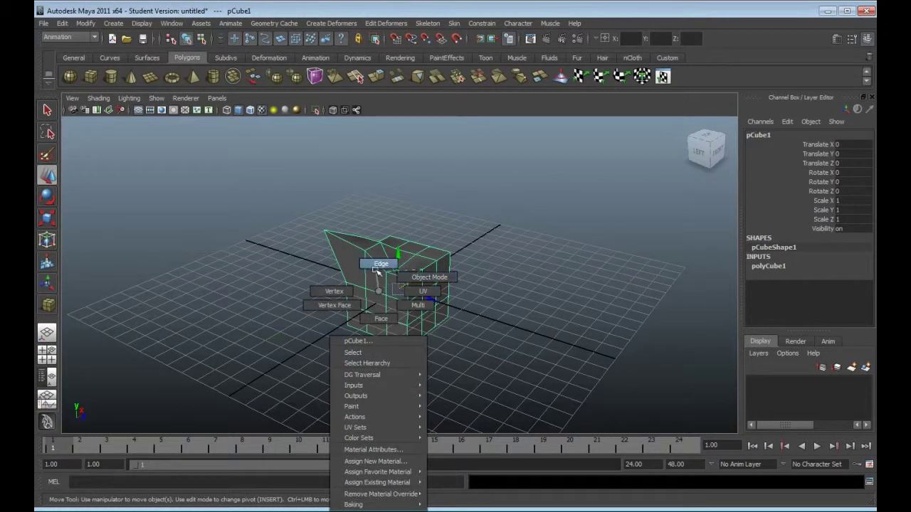
pyautogui.click(380, 317)
pyautogui.click(375, 309)
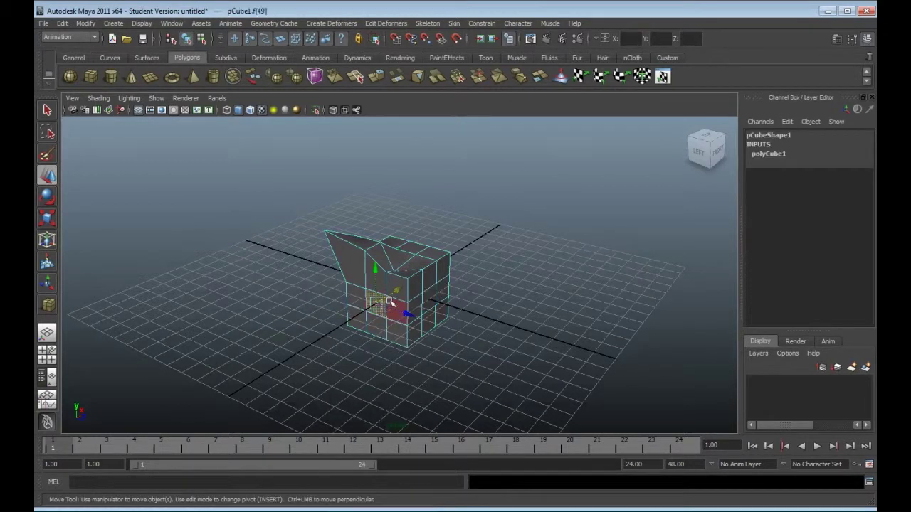
# Step: Rotate the pulled-out face about the Z axis with the Rotate tool and scale it uniformly from its centre
pyautogui.click(47, 197)
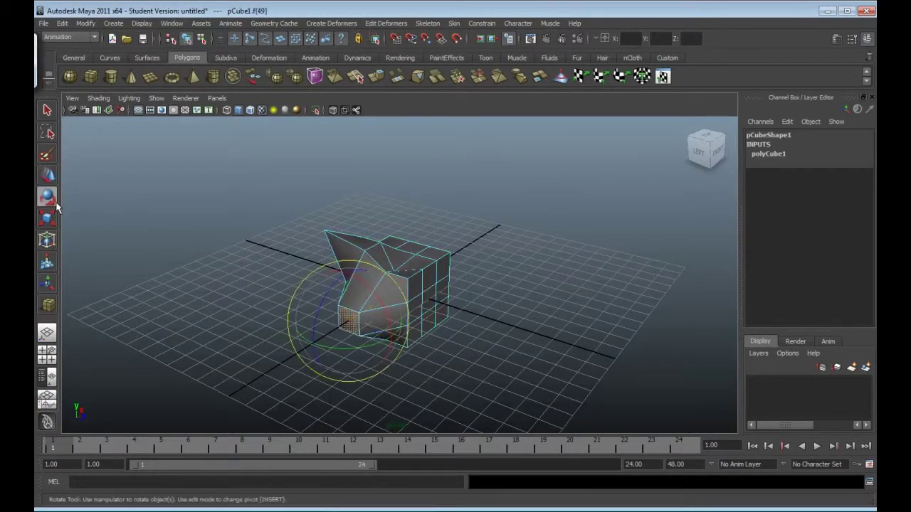
pyautogui.moveTo(313, 318); pyautogui.dragTo(339, 279)
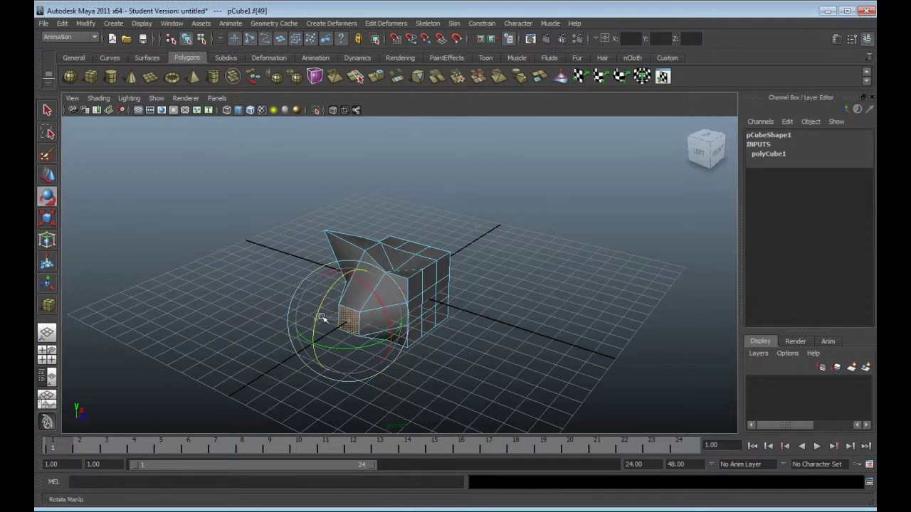
pyautogui.click(47, 218)
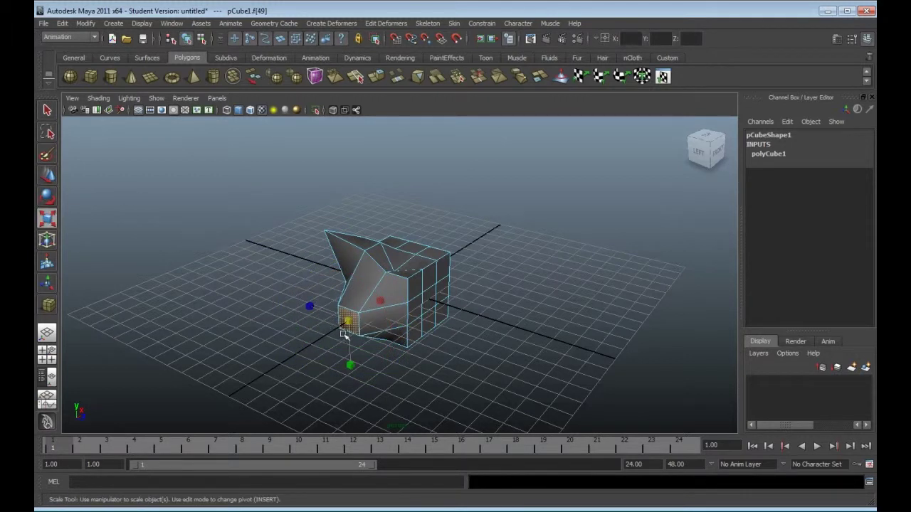
pyautogui.moveTo(347, 323); pyautogui.dragTo(427, 318)
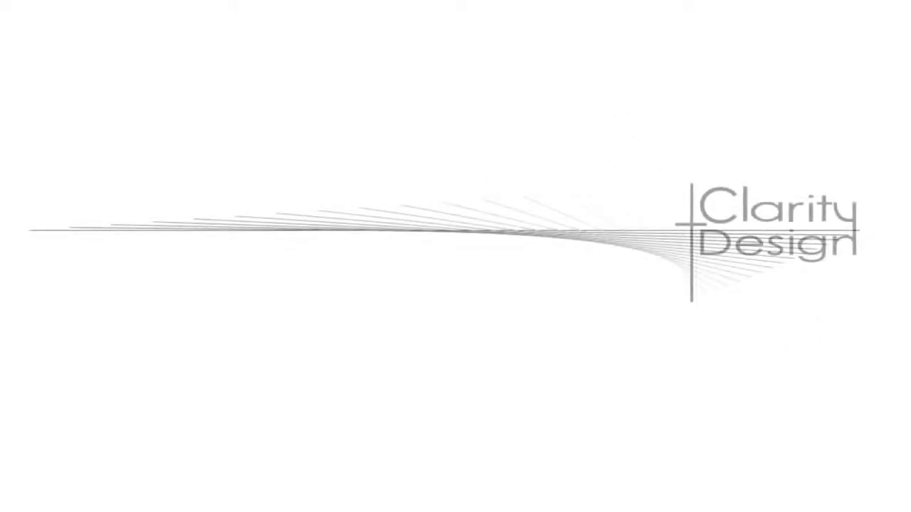